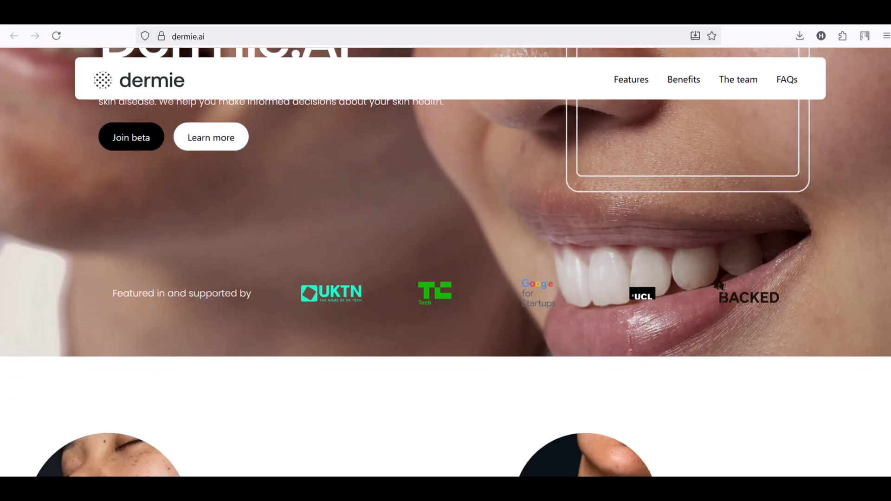
Step: Scroll down through the dermie.ai homepage, then open a fresh Firefox tab
scroll(446, 263, down, 8)
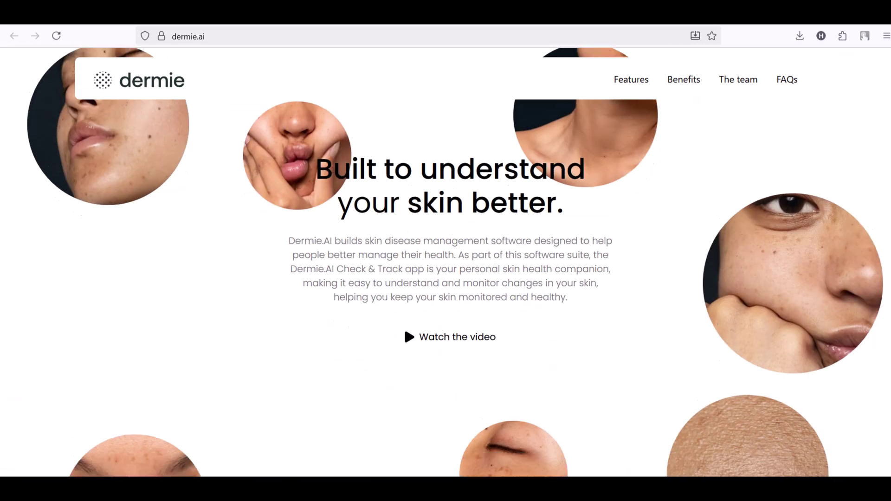
scroll(446, 262, down, 10)
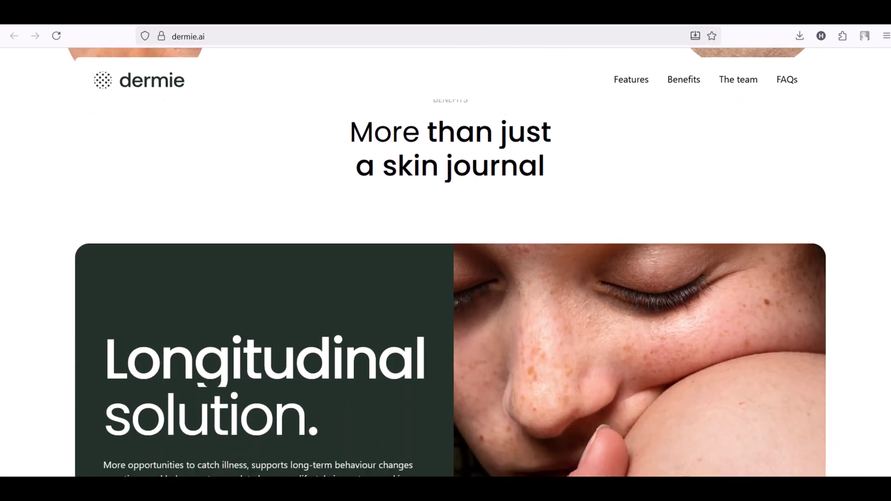
scroll(446, 262, down, 12)
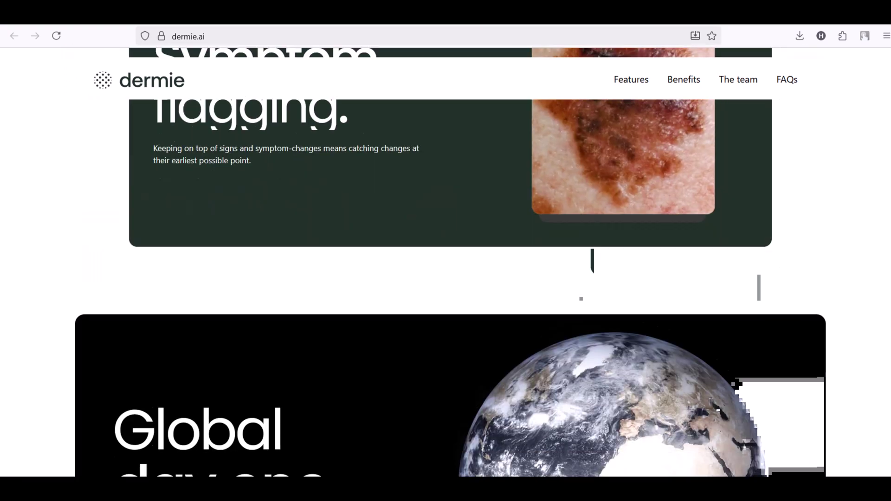
scroll(446, 262, down, 12)
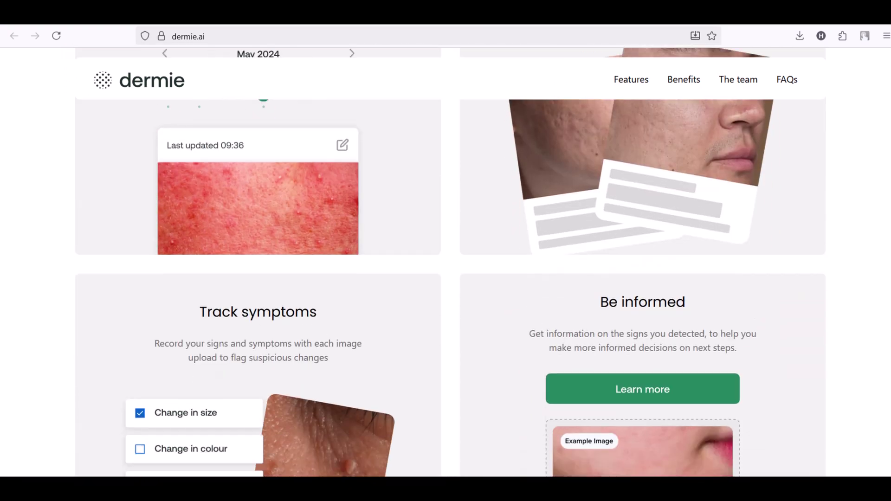
scroll(446, 262, down, 6)
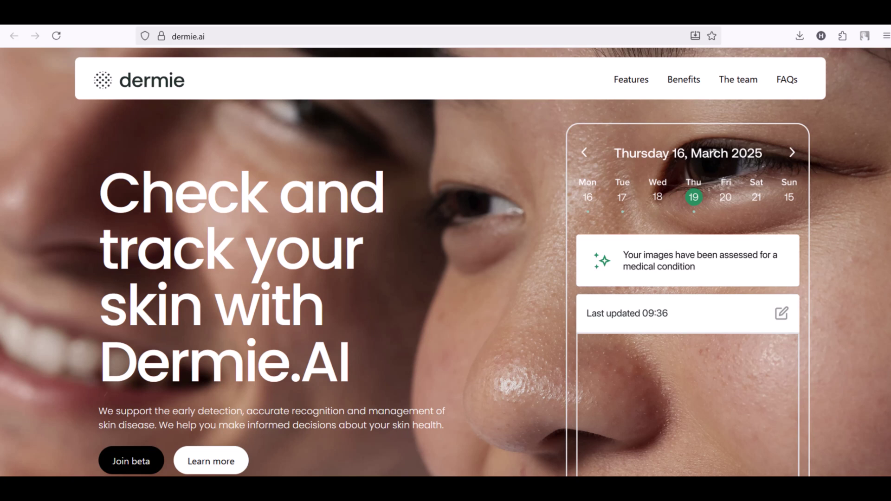
key(ctrl+t)
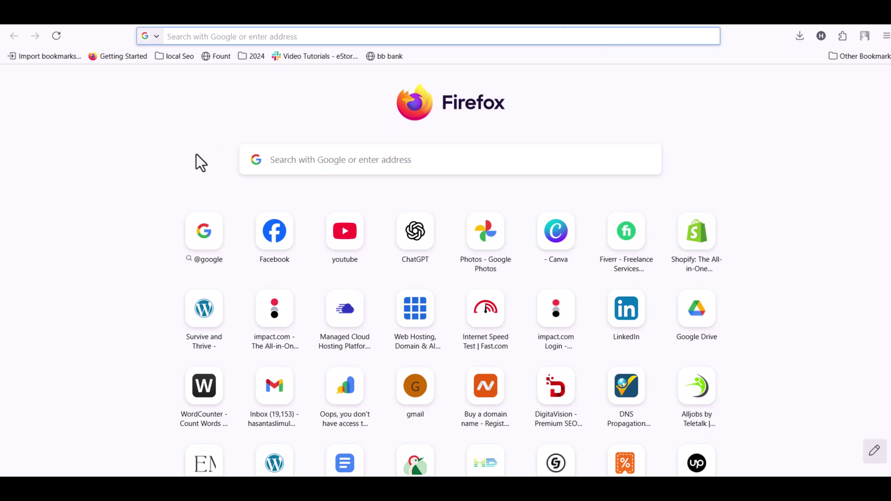
Step: Search Google for 'httrack' and go to the official httrack.com site
click(295, 160)
text(h)
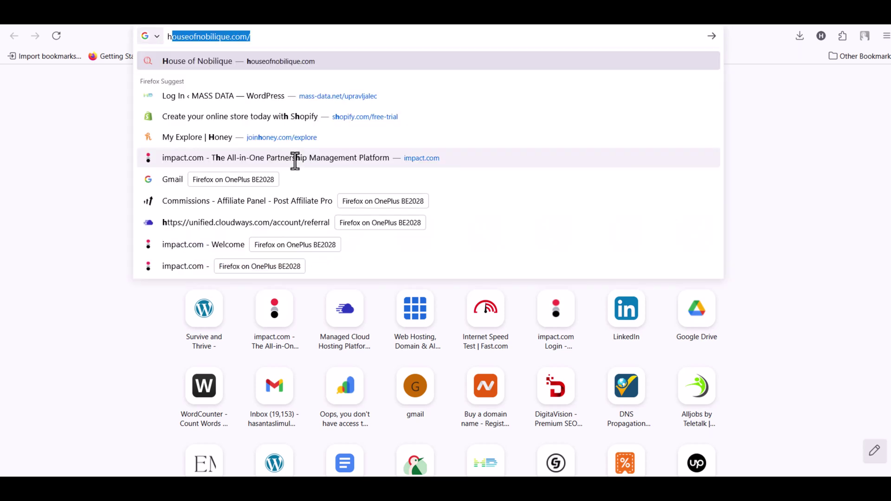
text(ttrack)
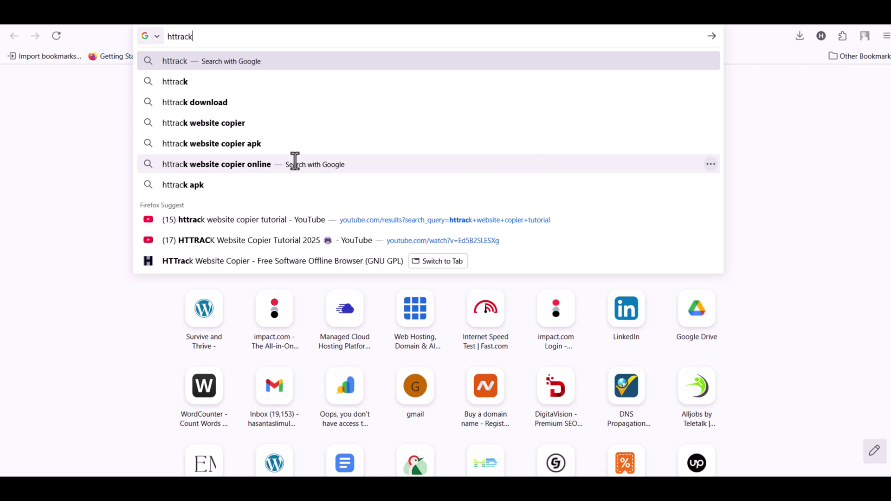
key(Return)
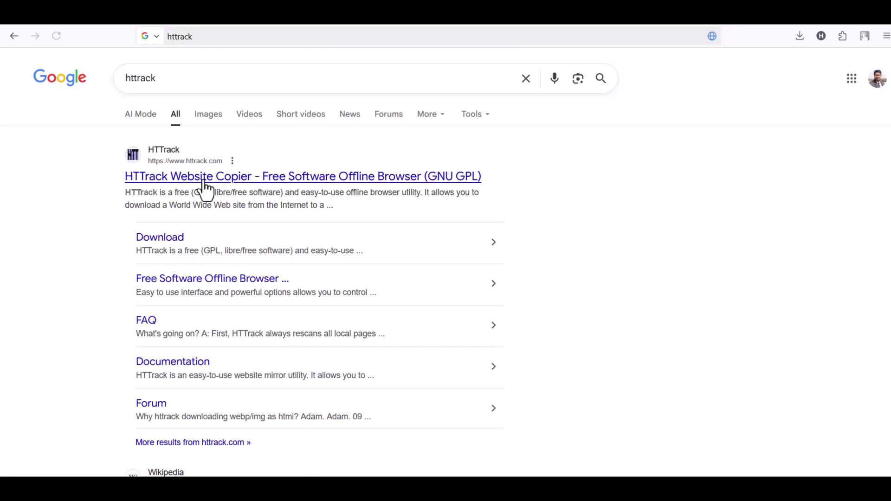
click(189, 180)
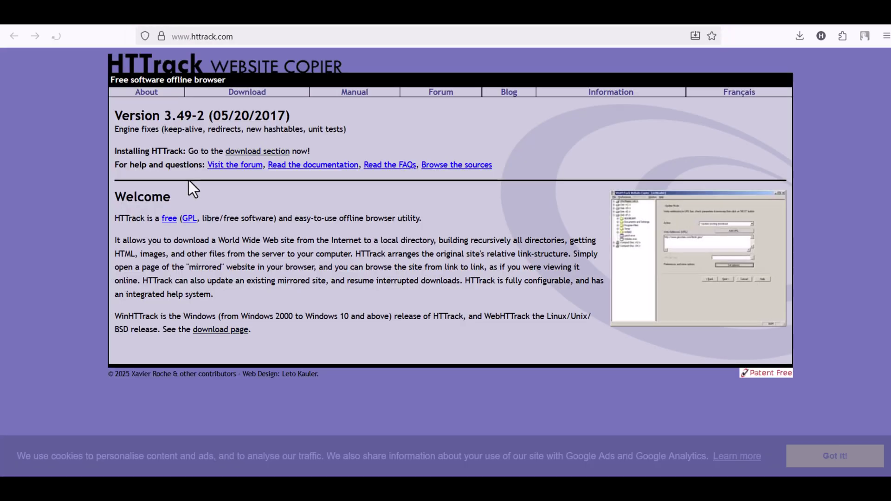
Step: Download the 64-bit installer httrack_x64-3.49.2.exe from the HTTrack download page
click(239, 93)
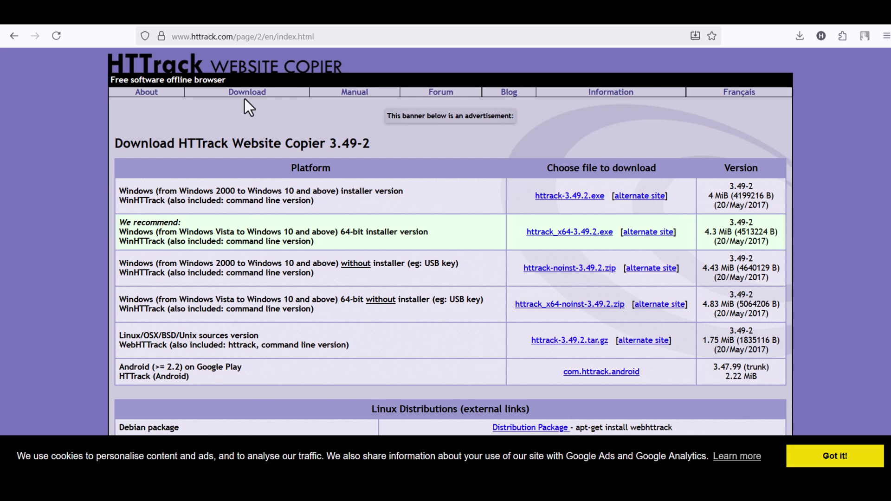
click(552, 232)
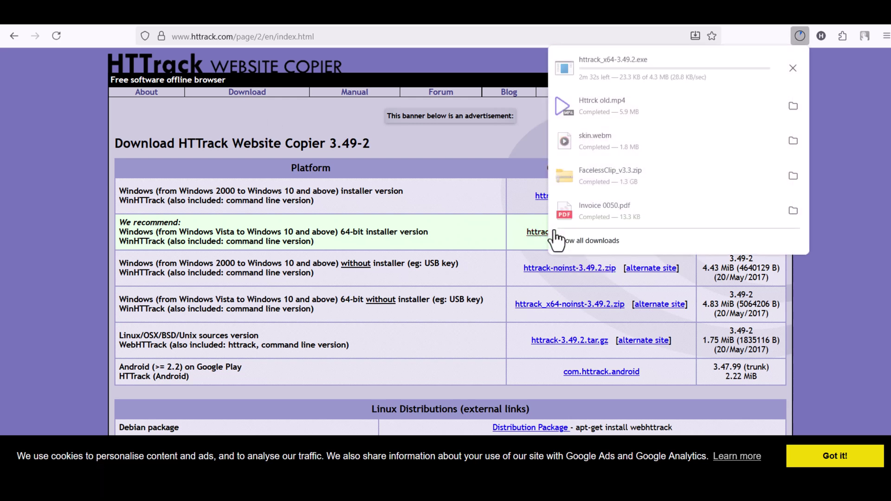
click(544, 182)
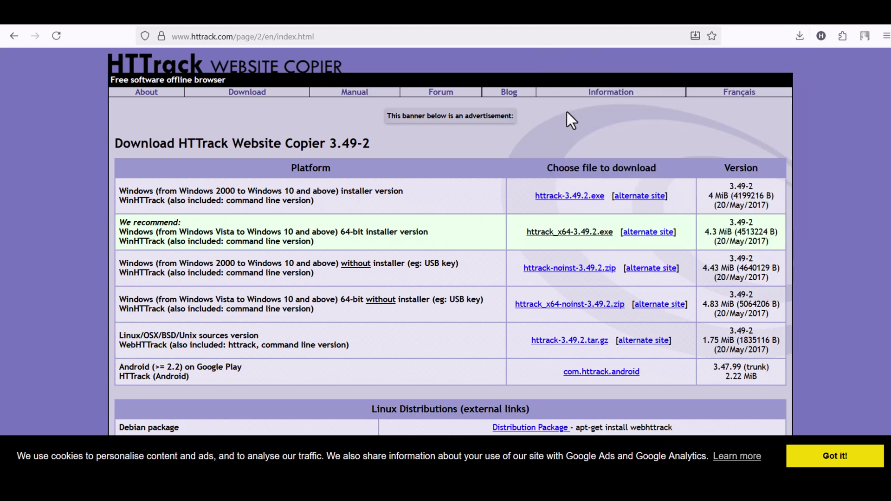
Step: Accept the licence, install WinHTTrack with default location, folder and icons, and launch it
click(512, 338)
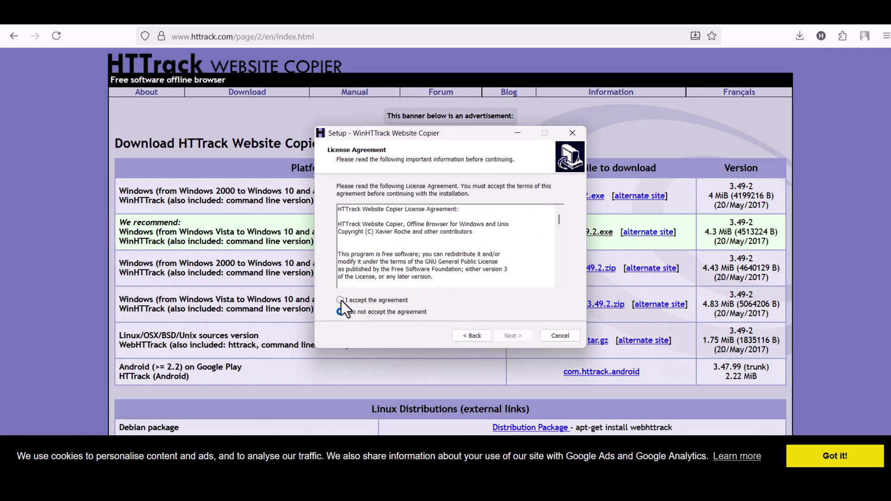
click(342, 299)
click(513, 336)
click(513, 335)
click(514, 336)
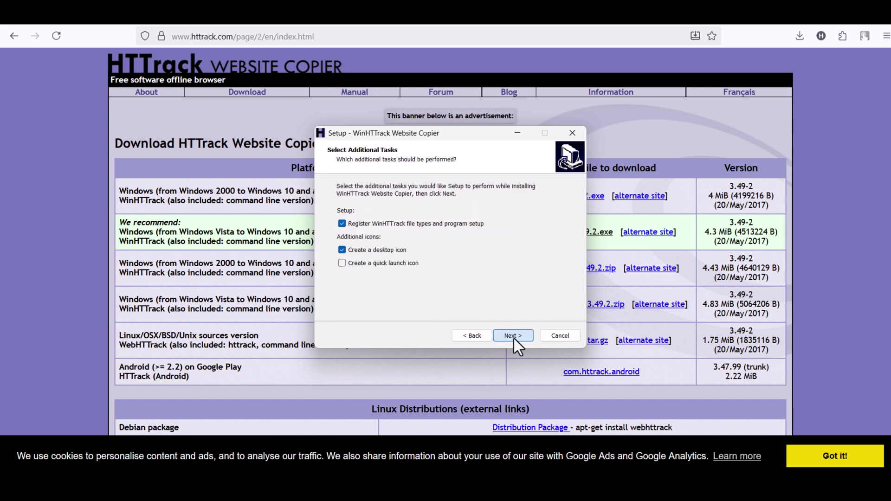
click(513, 336)
click(513, 335)
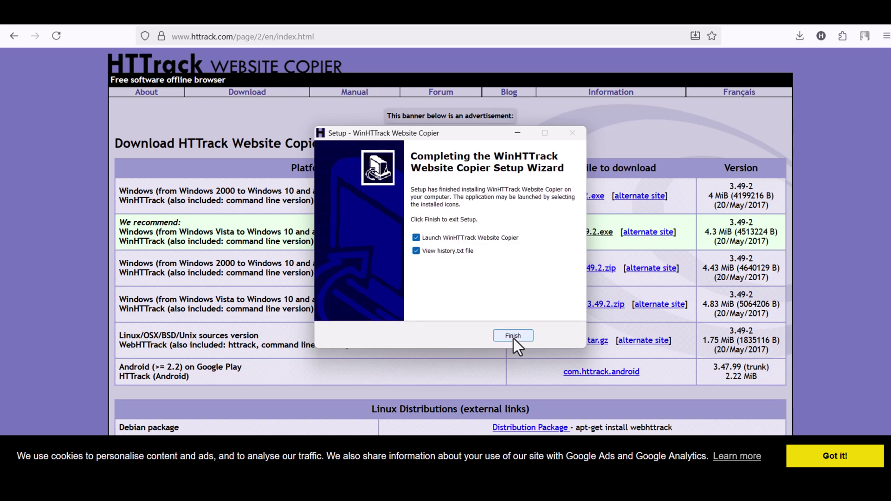
click(513, 336)
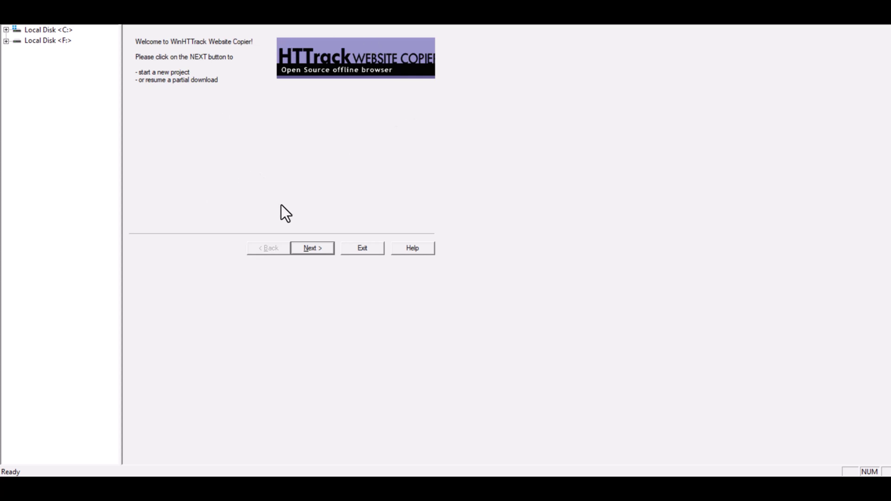
Step: Create a new project named 'Dermi ai' under base path C:\My Web Sites
click(311, 249)
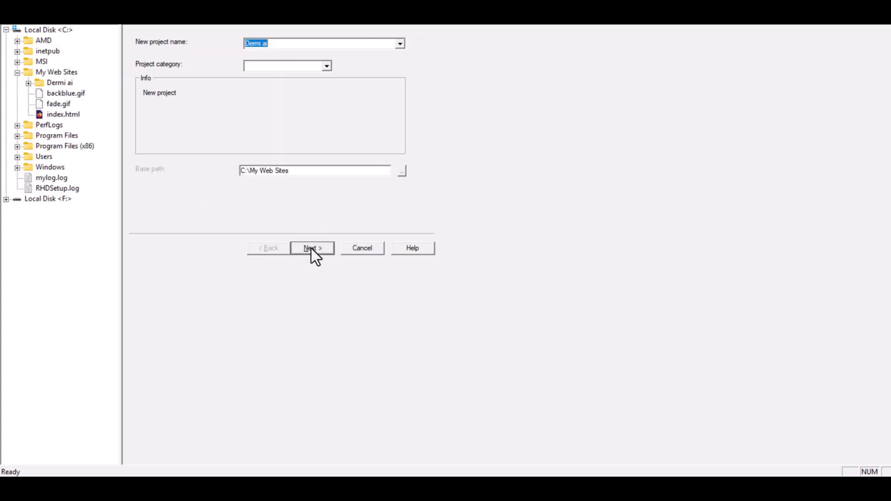
click(290, 43)
click(398, 173)
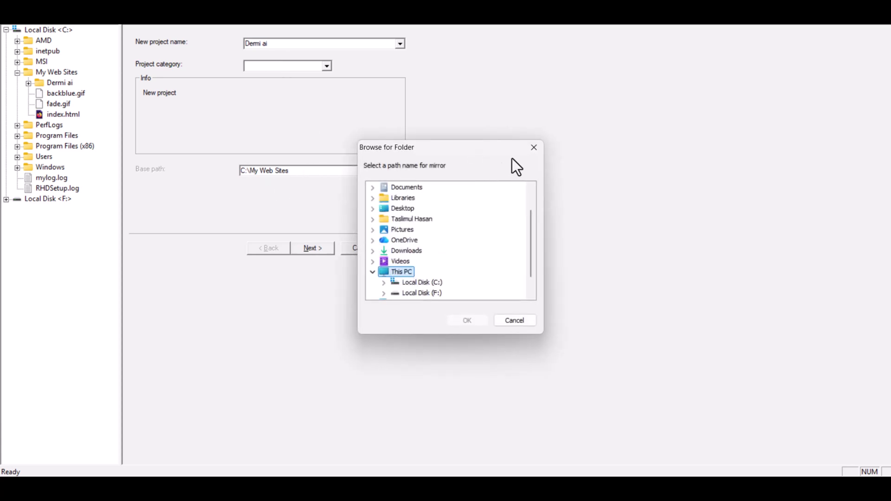
click(526, 147)
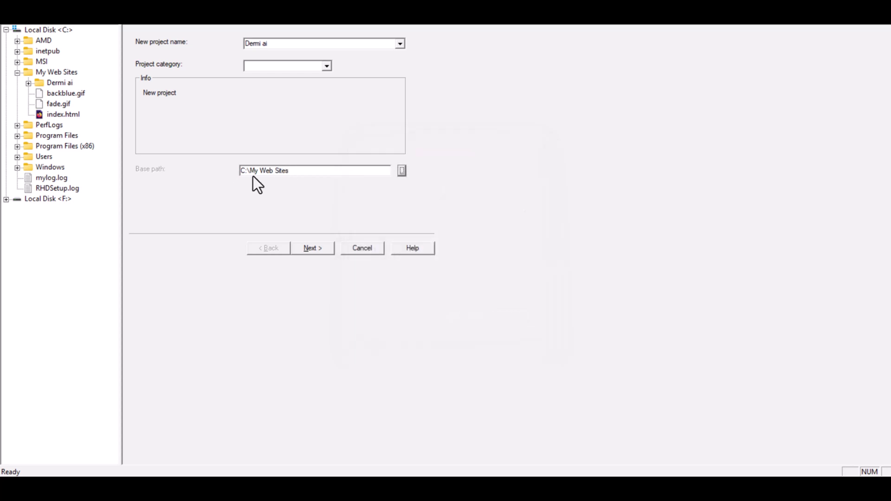
click(324, 247)
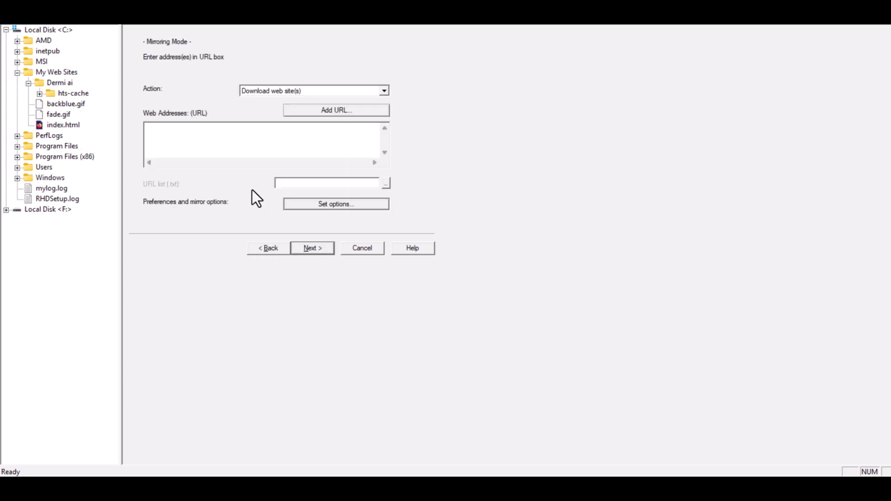
click(156, 135)
click(315, 113)
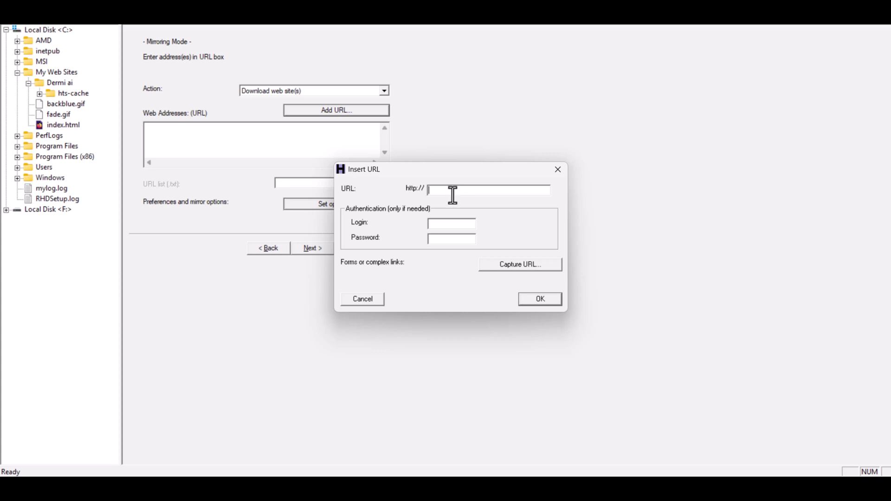
click(576, 487)
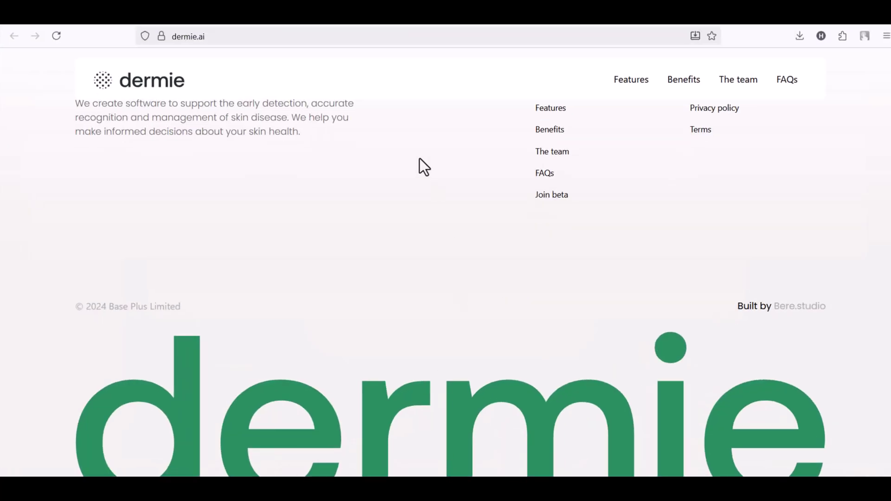
click(373, 186)
key(ctrl+c)
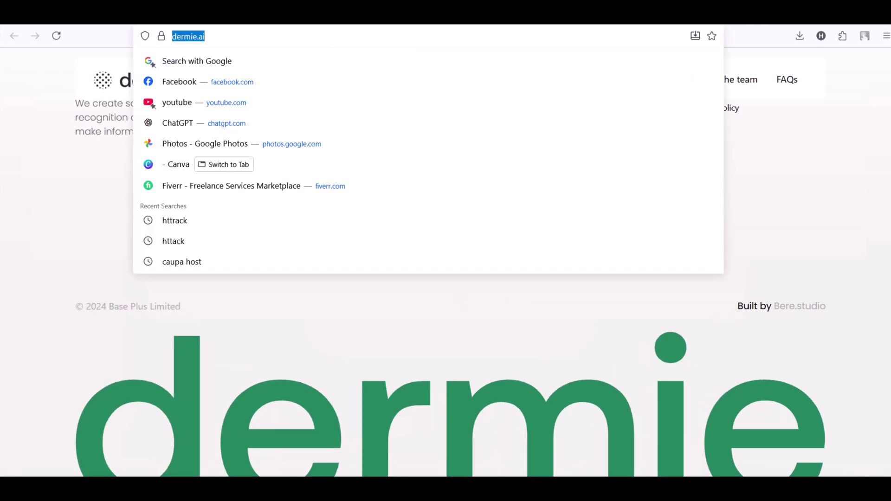
key(alt+Tab)
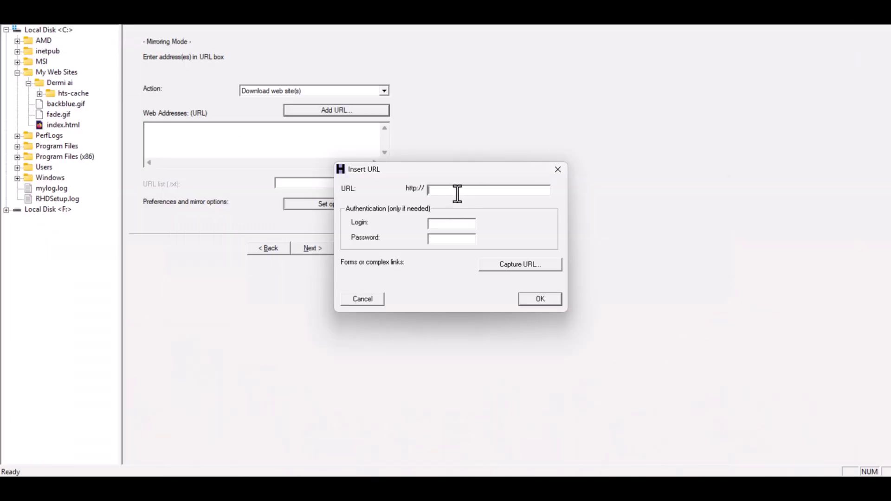
key(ctrl+v)
click(540, 299)
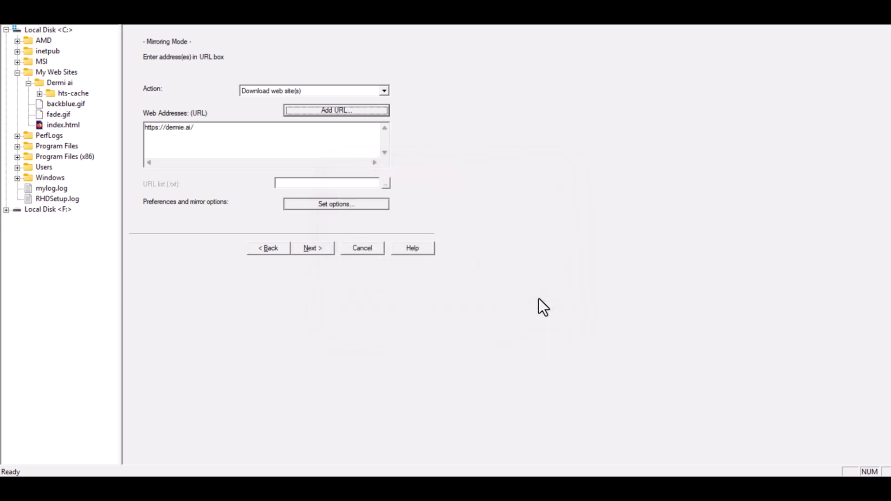
click(314, 248)
click(313, 248)
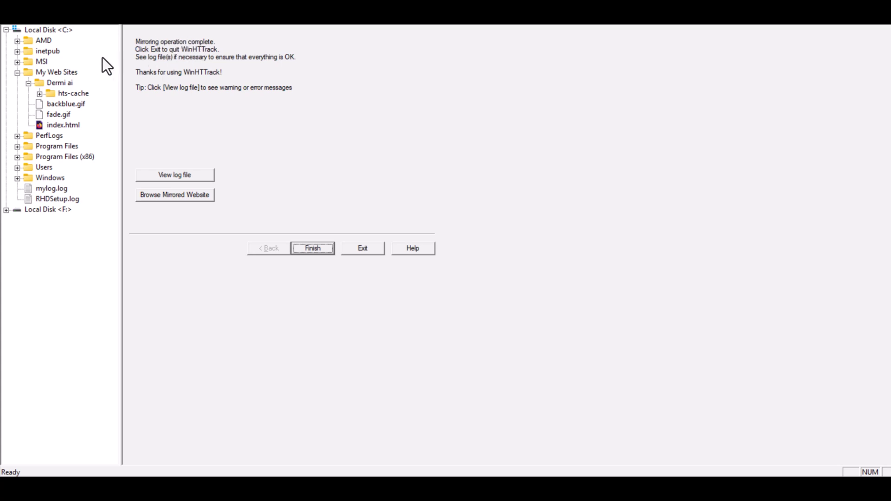
Step: After the mirror finishes, open the copied dermie.ai site with Browse Mirrored Website
click(154, 197)
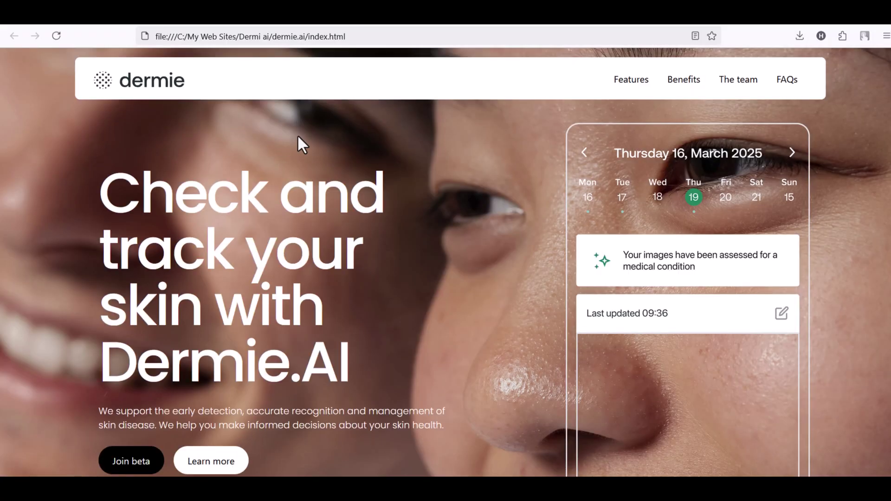
Step: Scroll through the offline dermie.ai page and check its local file:/// path in the address bar
scroll(809, 144, down, 10)
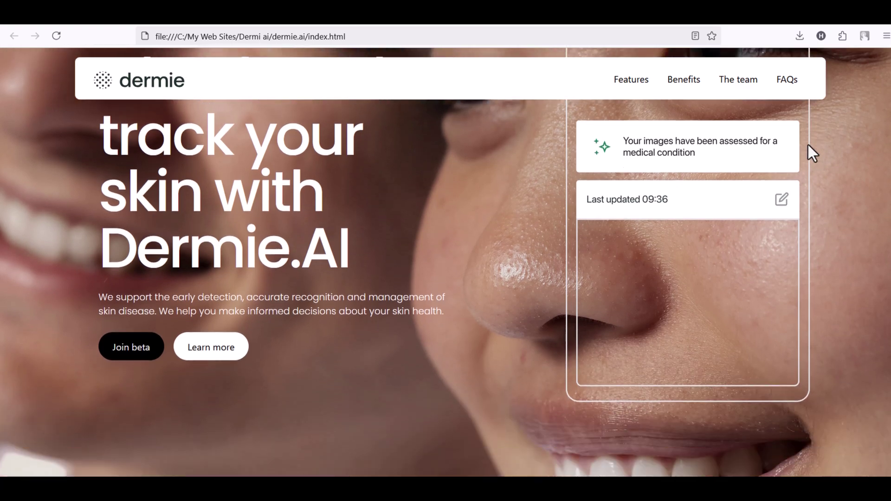
scroll(803, 148, down, 10)
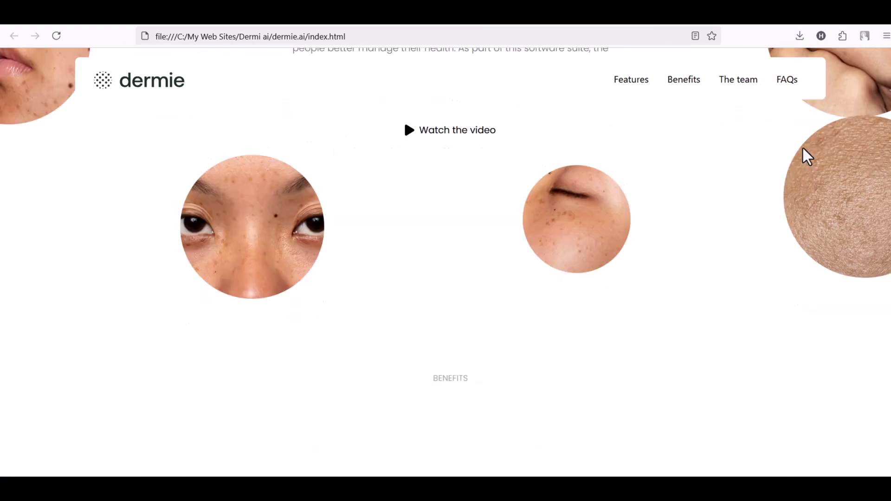
scroll(802, 149, down, 10)
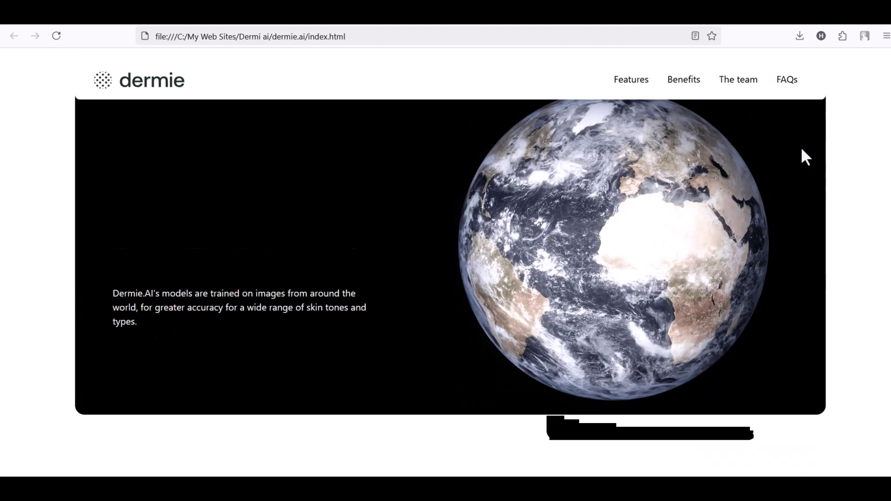
scroll(800, 150, down, 12)
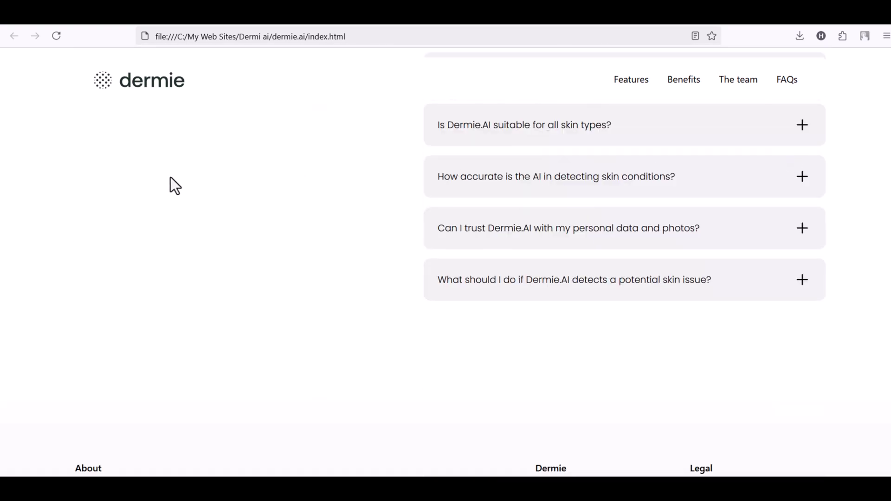
scroll(371, 190, down, 8)
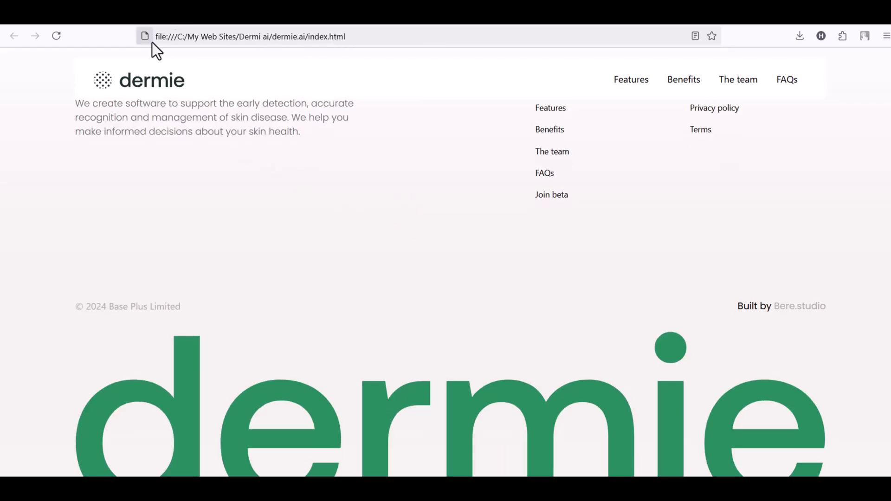
drag(155, 36, 302, 63)
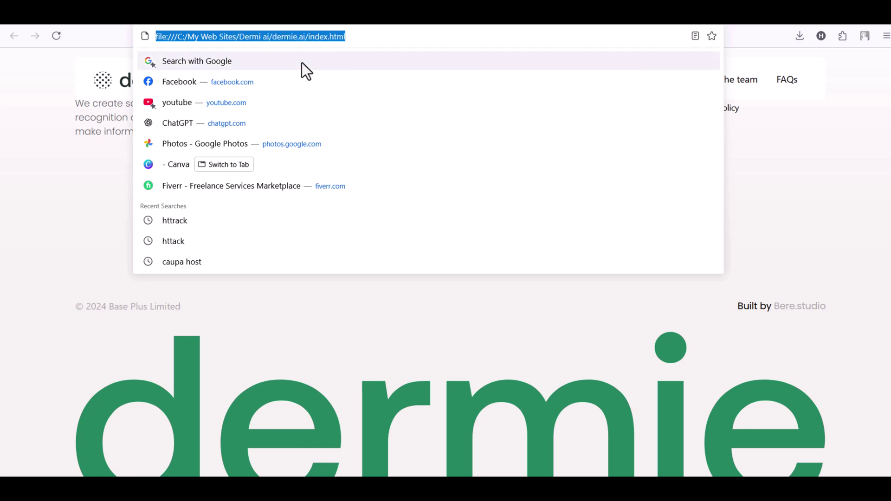
click(53, 93)
scroll(217, 161, up, 10)
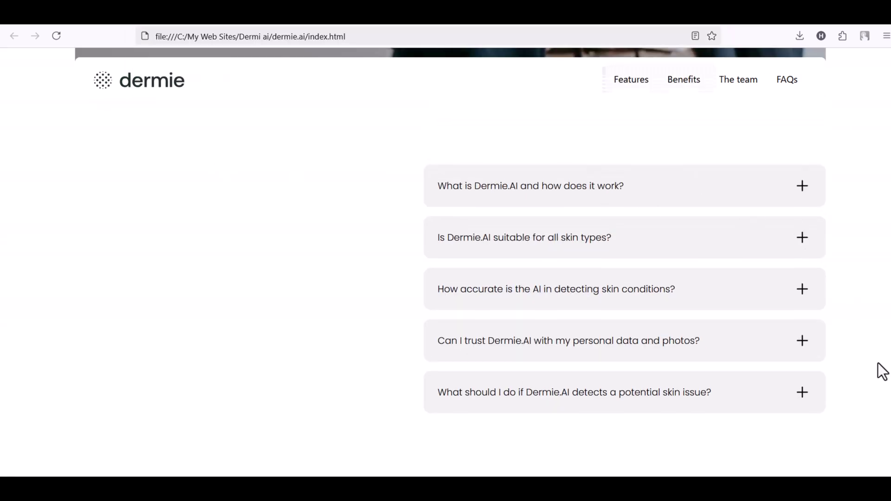
drag(877, 368, 863, 115)
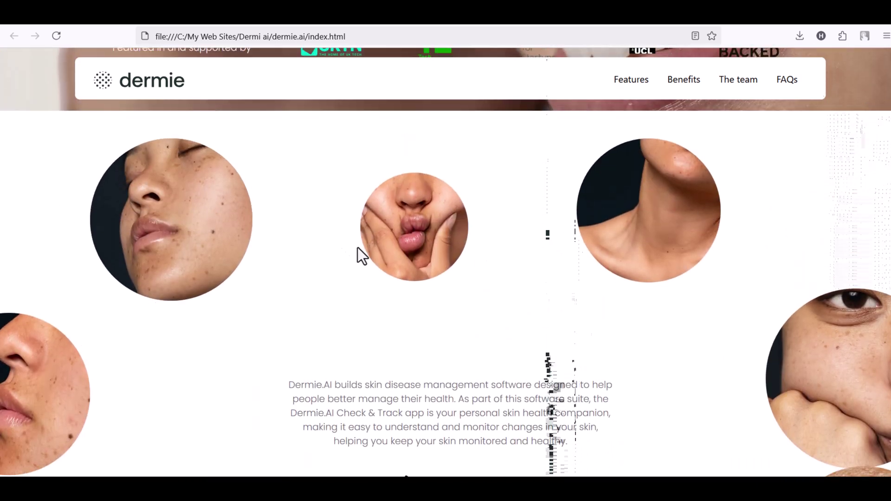
scroll(322, 186, up, 10)
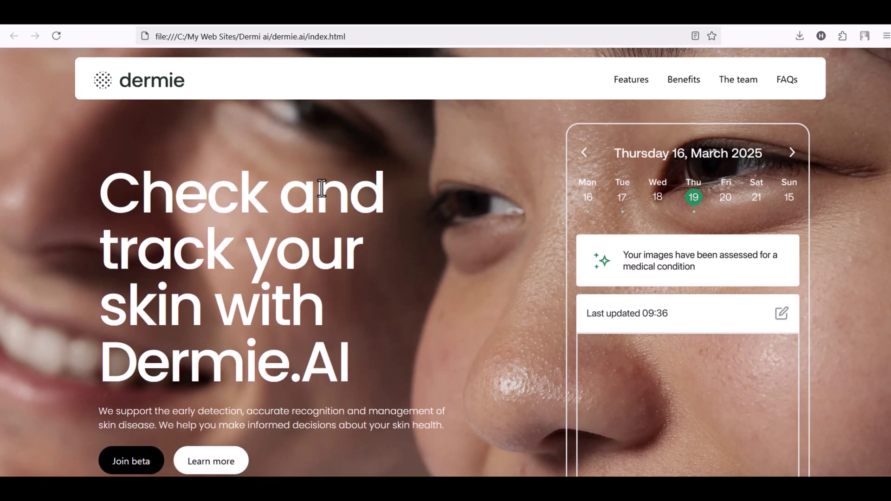
scroll(321, 186, down, 5)
scroll(321, 187, down, 5)
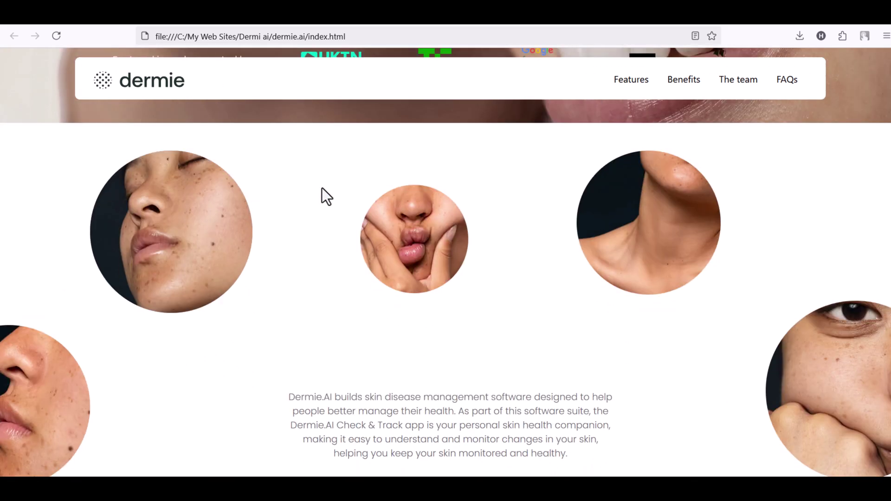
scroll(322, 188, down, 3)
scroll(322, 188, up, 1)
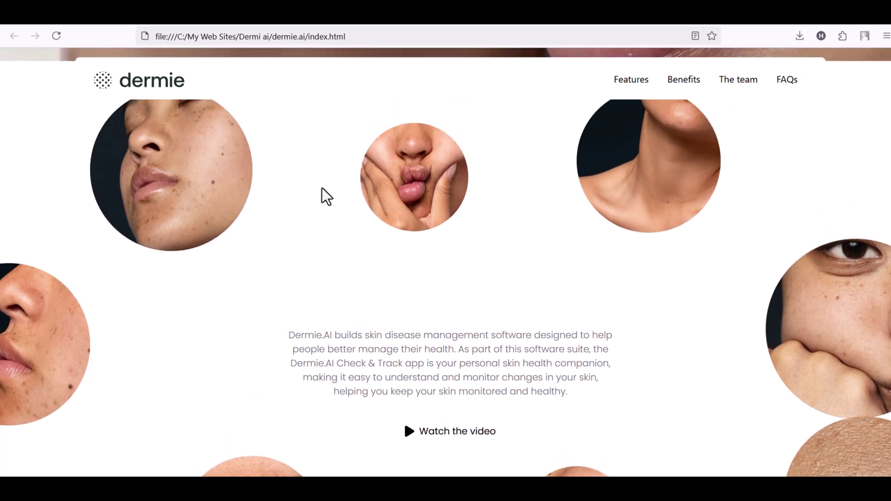
scroll(322, 188, up, 2)
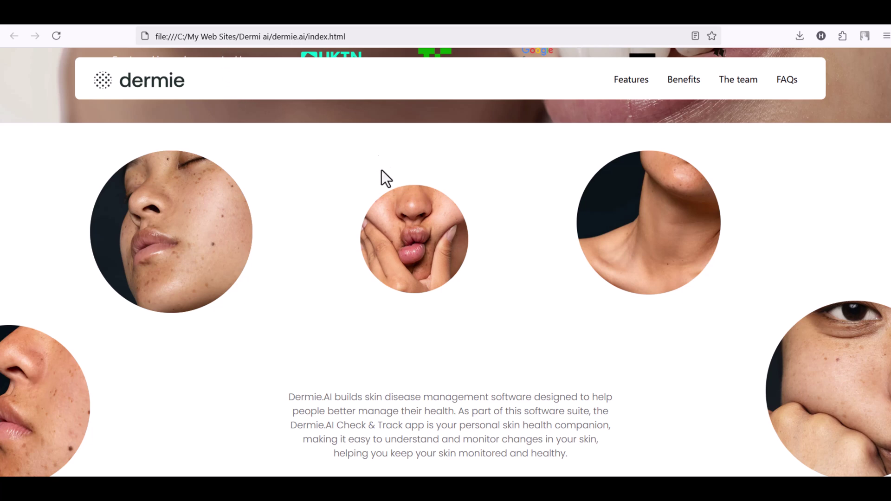
scroll(345, 211, down, 10)
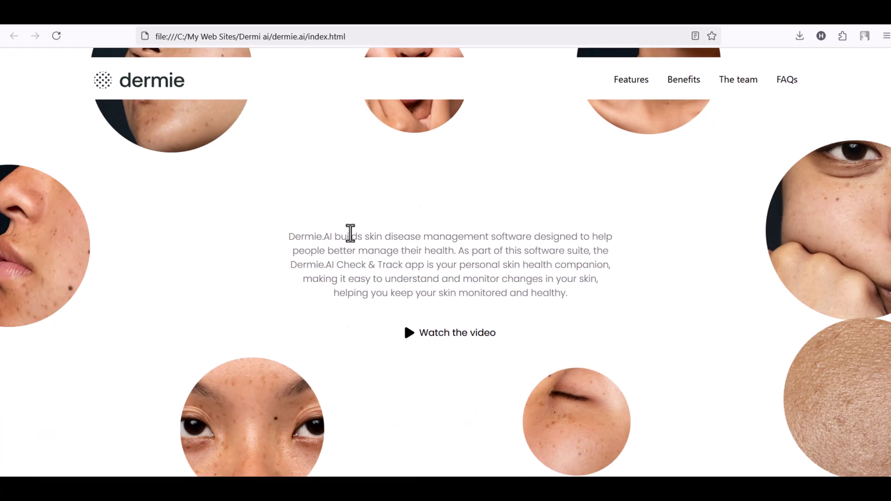
scroll(351, 235, down, 10)
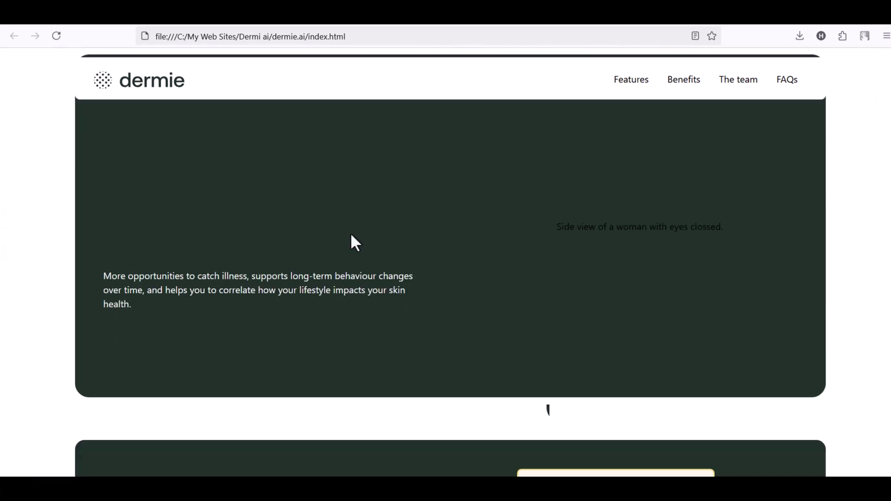
scroll(350, 236, down, 8)
scroll(350, 235, up, 7)
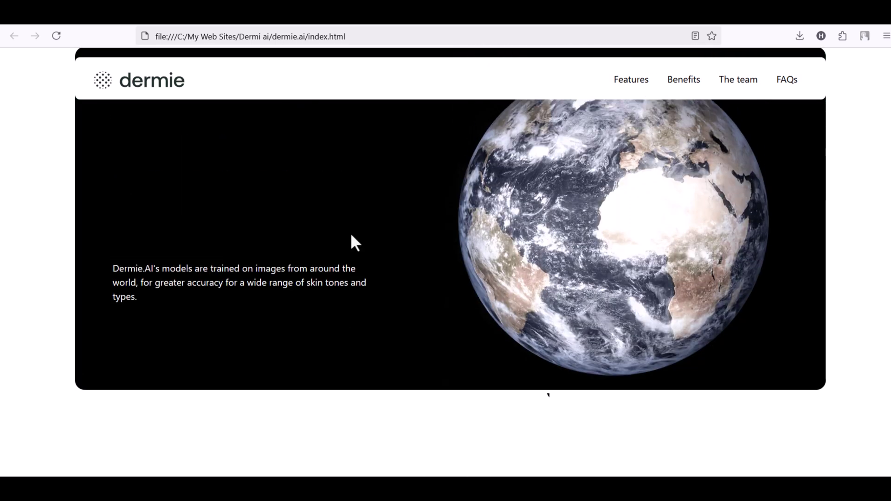
scroll(363, 256, down, 1)
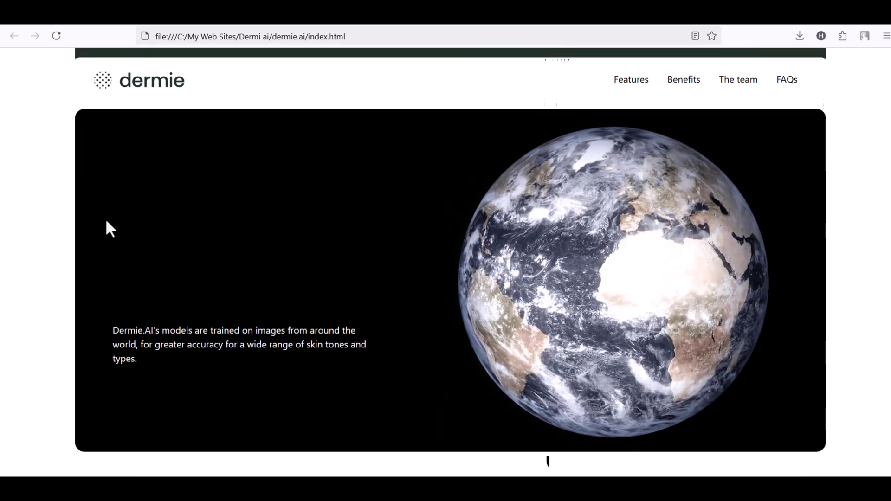